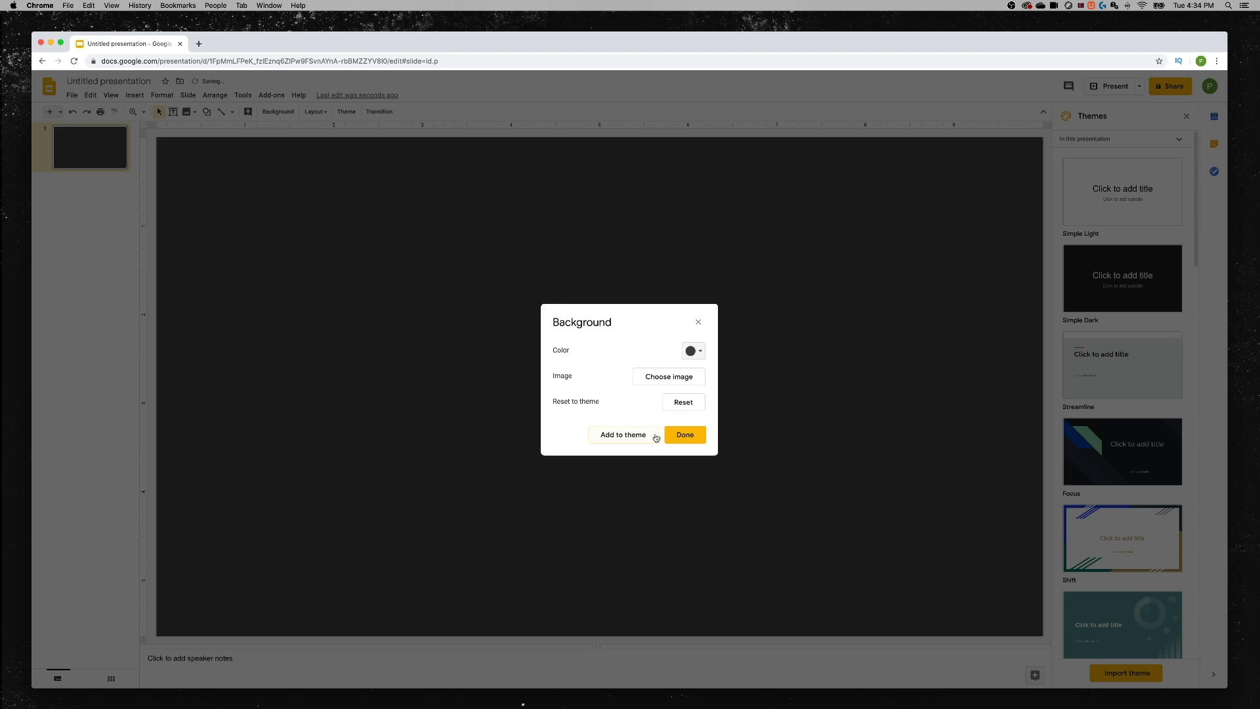
Step: Insert a large text box in the upper-left area of the slide containing "STREAM STARTING SOON"
{"action": "mouse_move", "coordinate": [207, 228]}
{"action": "left_mouse_down"}
{"action": "mouse_move", "coordinate": [661, 464]}
{"action": "mouse_move", "coordinate": [769, 492]}
{"action": "left_mouse_up"}
{"action": "type", "text": "STREAM"}
{"action": "key", "text": "Return"}
Step: Format the "STREAM STARTING SOON" heading in Impact, yellow, at 72 pt
{"action": "key", "text": "ctrl+a"}
{"action": "left_click", "coordinate": [331, 111]}
{"action": "left_click", "coordinate": [346, 169]}
{"action": "left_click", "coordinate": [454, 112]}
{"action": "left_click", "coordinate": [489, 141]}
{"action": "left_click", "coordinate": [380, 111]}
{"action": "left_click", "coordinate": [380, 344]}
Step: Move the heading text box up the slide and apply custom line spacing to its text
{"action": "left_click_drag", "start_coordinate": [533, 229], "coordinate": [528, 176]}
{"action": "left_click", "coordinate": [544, 112]}
{"action": "left_click", "coordinate": [577, 241]}
{"action": "left_click", "coordinate": [660, 444]}
{"action": "left_click", "coordinate": [544, 111]}
{"action": "left_click", "coordinate": [619, 470]}
{"action": "left_click", "coordinate": [516, 388]}
Step: Duplicate the heading text box, replace the copy's text with "FOLLOW ON TWITTER" and set it to 38 pt
{"action": "key", "text": "ctrl+d"}
{"action": "type", "text": "FOLLOW ON TWITTER"}
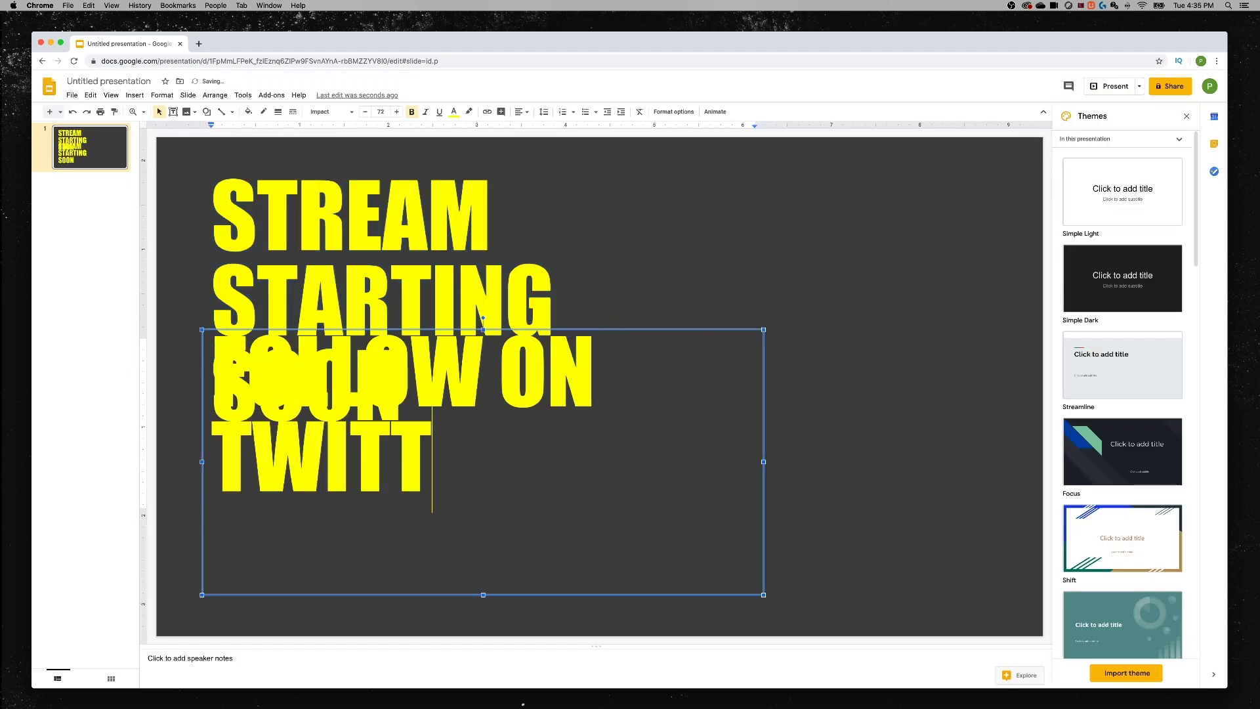
{"action": "key", "text": "ctrl+a"}
{"action": "left_click", "coordinate": [381, 112]}
{"action": "type", "text": "38"}
{"action": "key", "text": "Return"}
{"action": "left_click_drag", "start_coordinate": [580, 329], "coordinate": [580, 463]}
{"action": "left_click", "coordinate": [580, 481]}
{"action": "type", "text": ": @PACERSGAMING"}
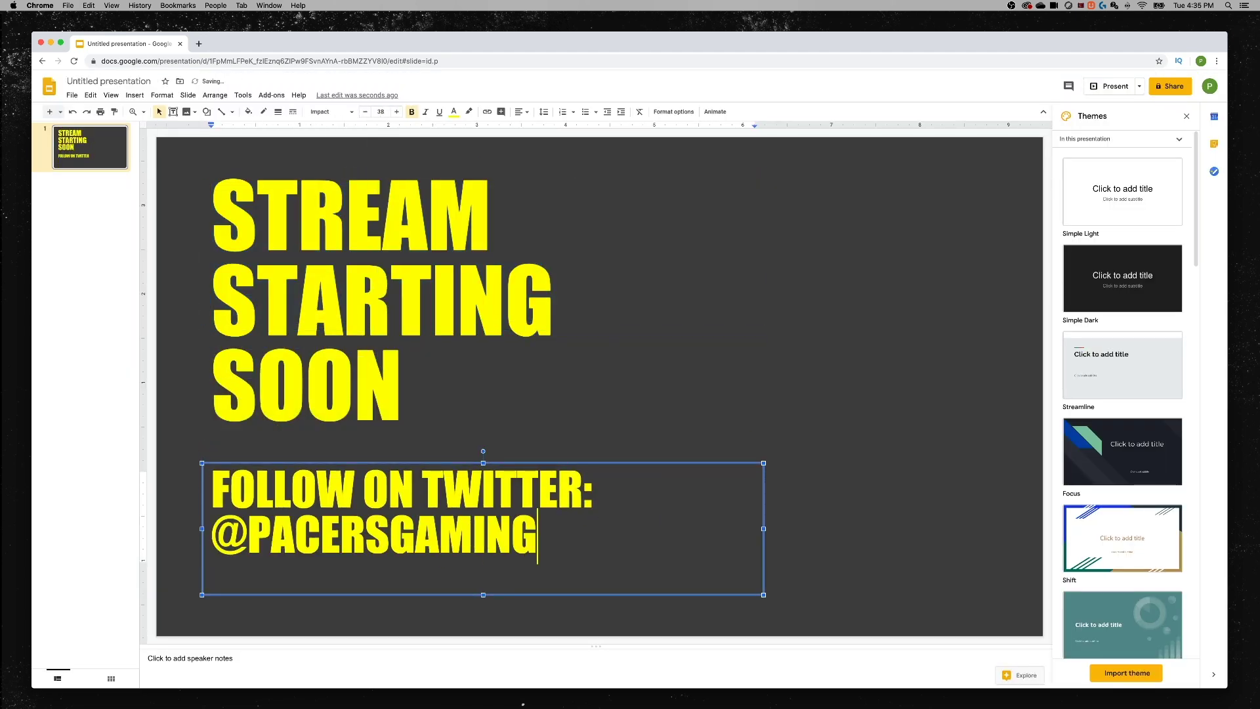
Step: Widen the Twitter text box towards the slide's right edge and set its text to 26 pt
{"action": "left_click_drag", "start_coordinate": [763, 528], "coordinate": [1005, 528]}
{"action": "key", "text": "ctrl+a"}
{"action": "left_click", "coordinate": [381, 112]}
{"action": "type", "text": "26"}
{"action": "key", "text": "Return"}
Step: Add a second line reading "SUBSCRIBE ON YOUTUBE/PACERSGAMING" below the Twitter line
{"action": "key", "text": "Right"}
{"action": "key", "text": "Return"}
{"action": "type", "text": "SUBSCRIBE ON YOUTUBE"}
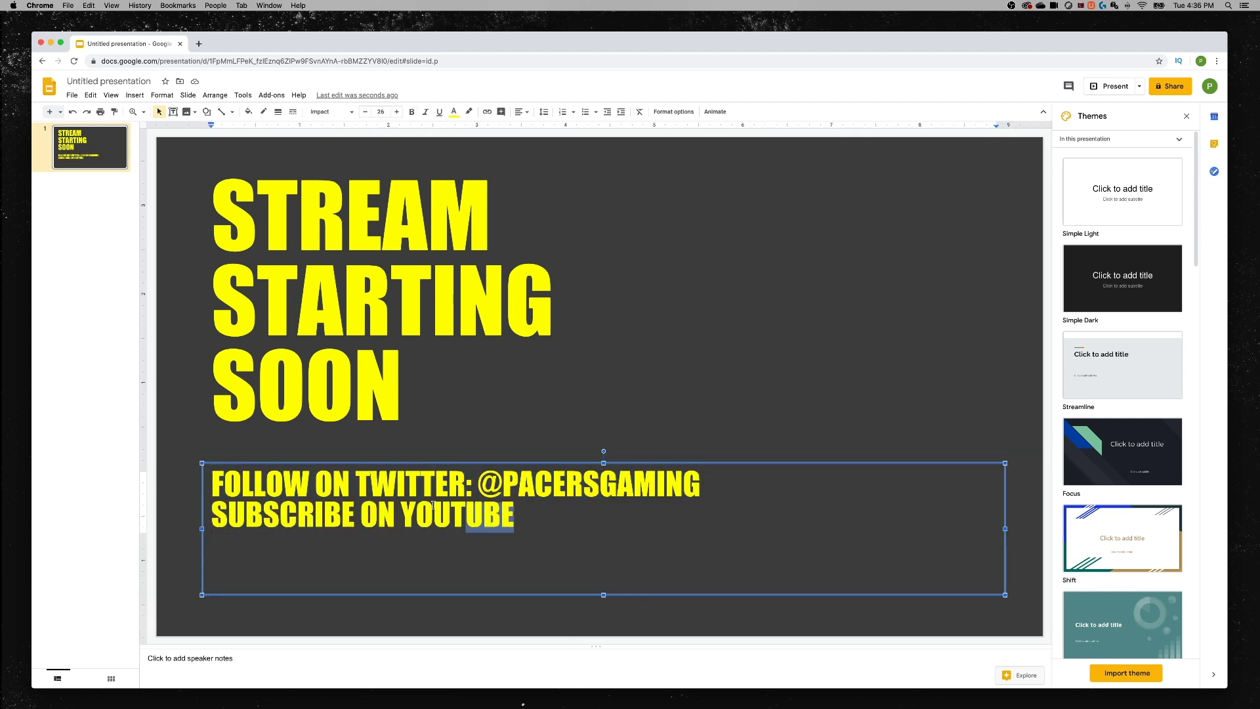
{"action": "left_click_drag", "start_coordinate": [434, 506], "coordinate": [214, 515]}
{"action": "left_click", "coordinate": [517, 515]}
{"action": "type", "text": "PACERSGAMING"}
Step: Format both social media lines in white at 20 pt with custom line spacing
{"action": "key", "text": "ctrl+a"}
{"action": "left_click", "coordinate": [544, 111]}
{"action": "left_click", "coordinate": [565, 259]}
{"action": "left_click", "coordinate": [659, 442]}
{"action": "left_click", "coordinate": [380, 111]}
{"action": "type", "text": "20"}
{"action": "key", "text": "Return"}
{"action": "left_click", "coordinate": [640, 514]}
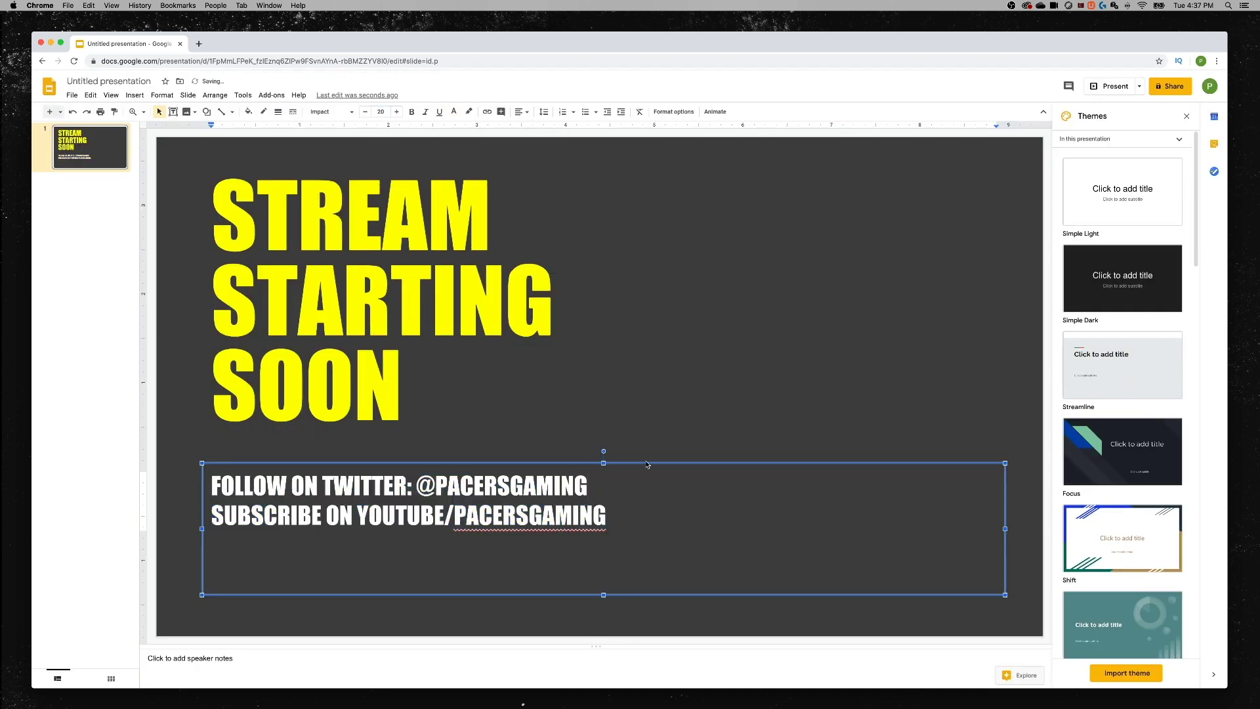
Step: Enlarge the "STREAM STARTING SOON" text box slightly from its lower-right corner
{"action": "left_click", "coordinate": [722, 394]}
{"action": "triple_click", "coordinate": [361, 302]}
{"action": "left_click_drag", "start_coordinate": [764, 438], "coordinate": [793, 495]}
Step: Change both social media lines to a lighter condensed sans-serif font
{"action": "left_click_drag", "start_coordinate": [212, 543], "coordinate": [607, 589]}
{"action": "left_click", "coordinate": [332, 112]}
{"action": "left_click", "coordinate": [335, 409]}
{"action": "left_click", "coordinate": [332, 112]}
{"action": "left_click", "coordinate": [344, 256]}
{"action": "left_click", "coordinate": [331, 111]}
{"action": "left_click", "coordinate": [333, 424]}
{"action": "left_click", "coordinate": [864, 447]}
Step: Add ".COM" after "YOUTUBE" and color the "YOUTUBE.COM/PACERSGAMING" address yellow
{"action": "left_click", "coordinate": [454, 582]}
{"action": "type", "text": ".COM"}
{"action": "left_click_drag", "start_coordinate": [362, 582], "coordinate": [659, 582]}
{"action": "left_click", "coordinate": [454, 112]}
{"action": "left_click", "coordinate": [489, 148]}
{"action": "left_click", "coordinate": [441, 553]}
{"action": "left_click_drag", "start_coordinate": [423, 552], "coordinate": [593, 553]}
{"action": "left_click", "coordinate": [453, 111]}
{"action": "left_click", "coordinate": [489, 148]}
{"action": "left_click", "coordinate": [852, 501]}
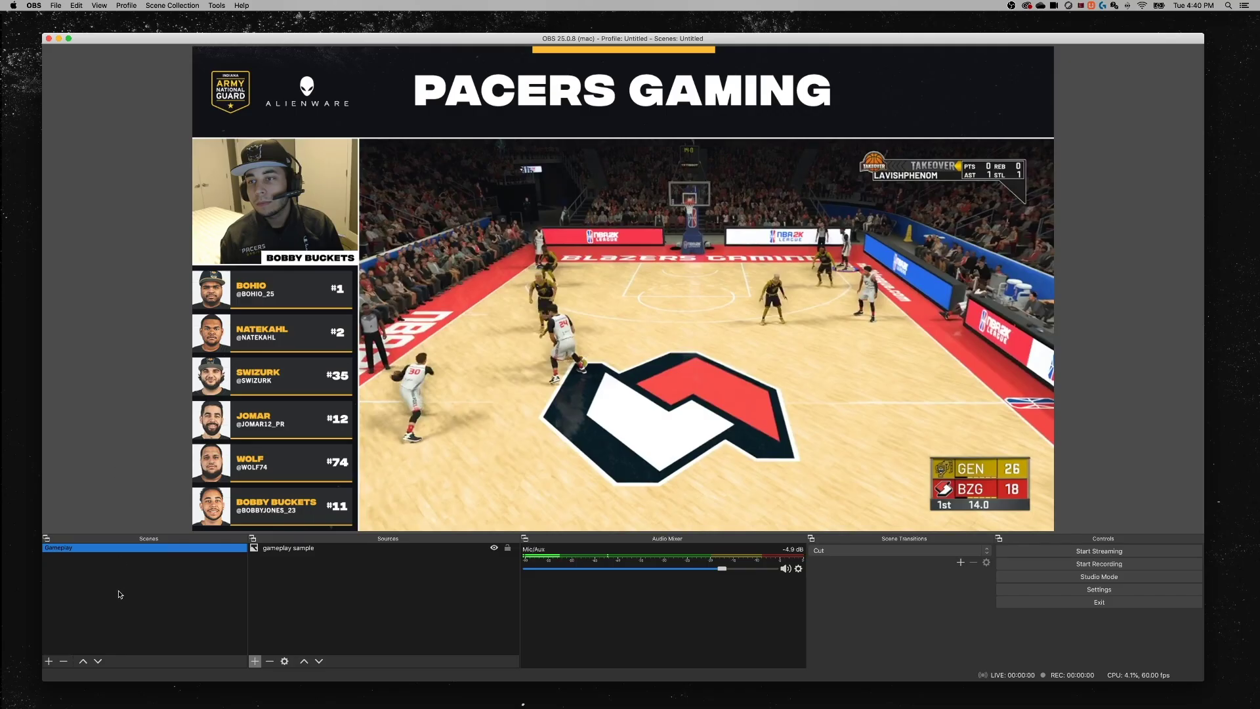
Step: Switch to OBS and add two scenes named "Stream Starting Soon" and "Thanks For Watching"
{"action": "left_click", "coordinate": [48, 661]}
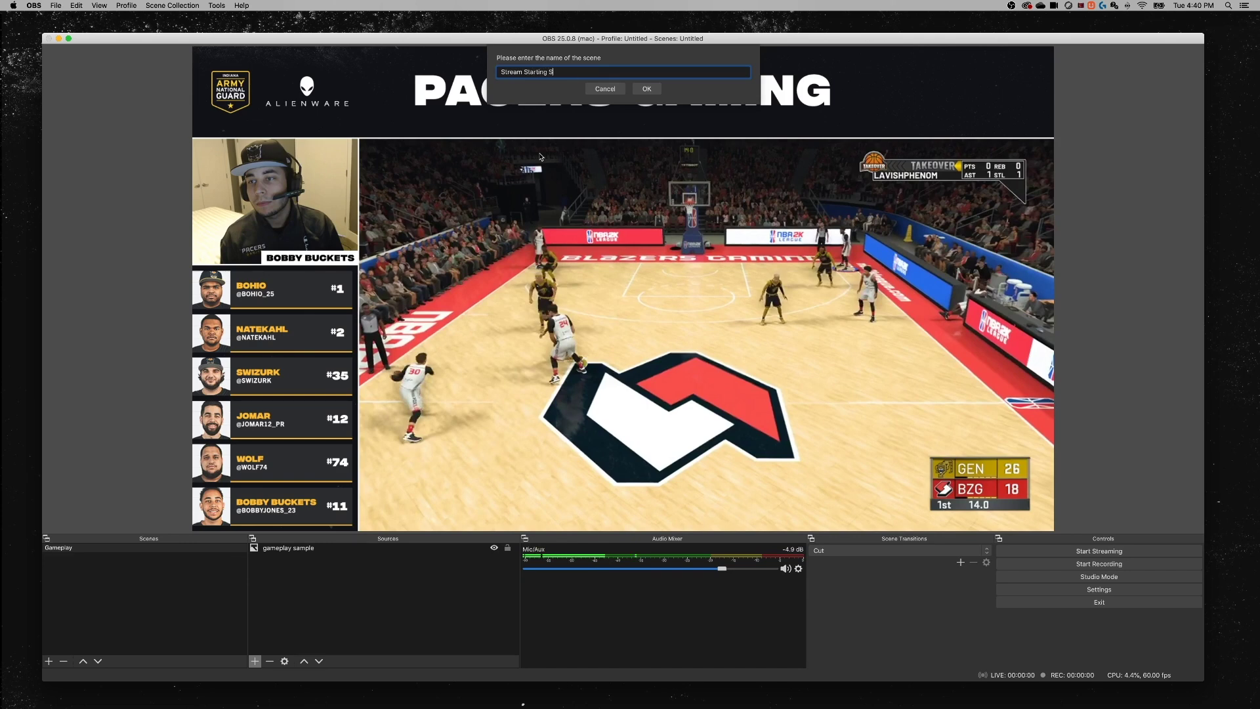
{"action": "key", "text": "Return"}
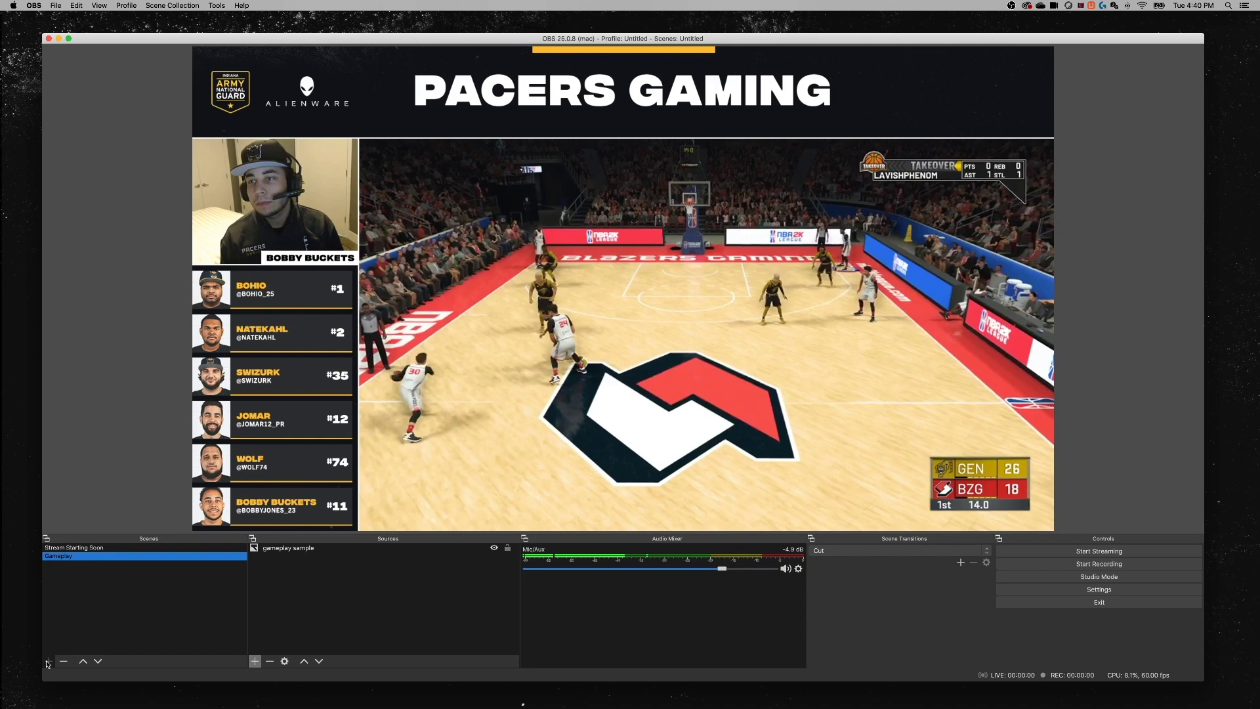
{"action": "left_click", "coordinate": [47, 662]}
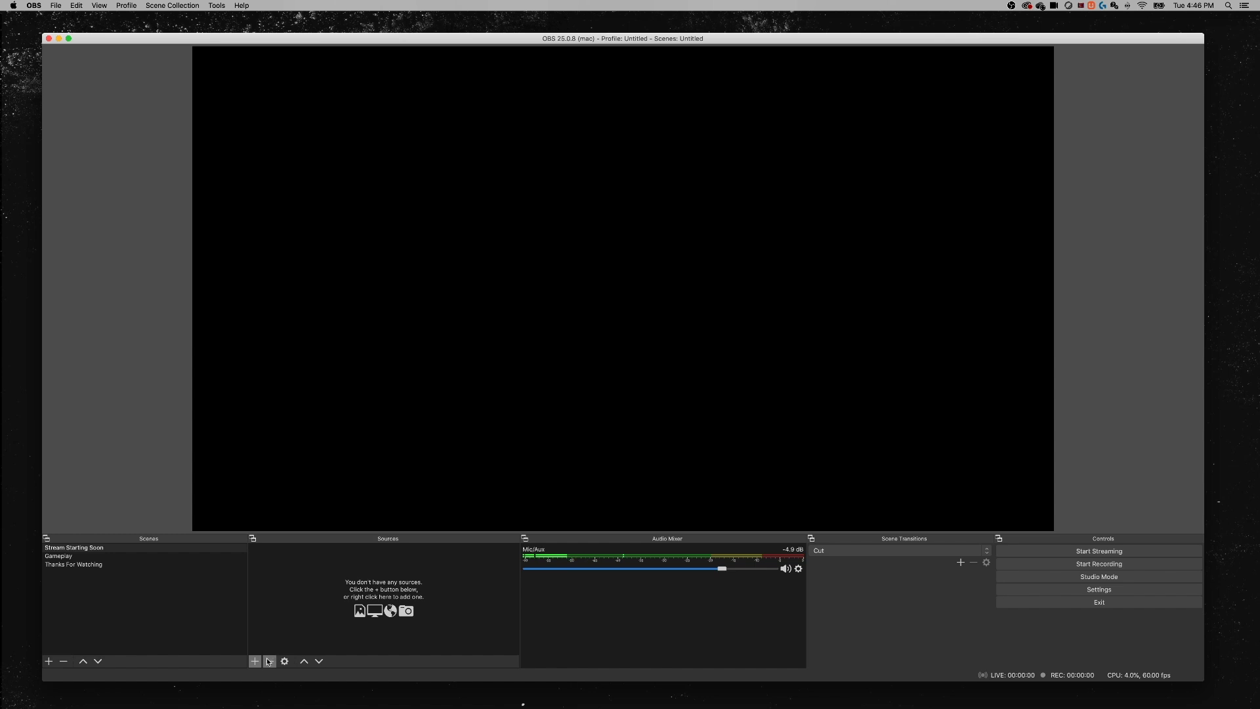
Step: Add an Image source named "starting soon" to the Stream Starting Soon scene
{"action": "left_click", "coordinate": [255, 661]}
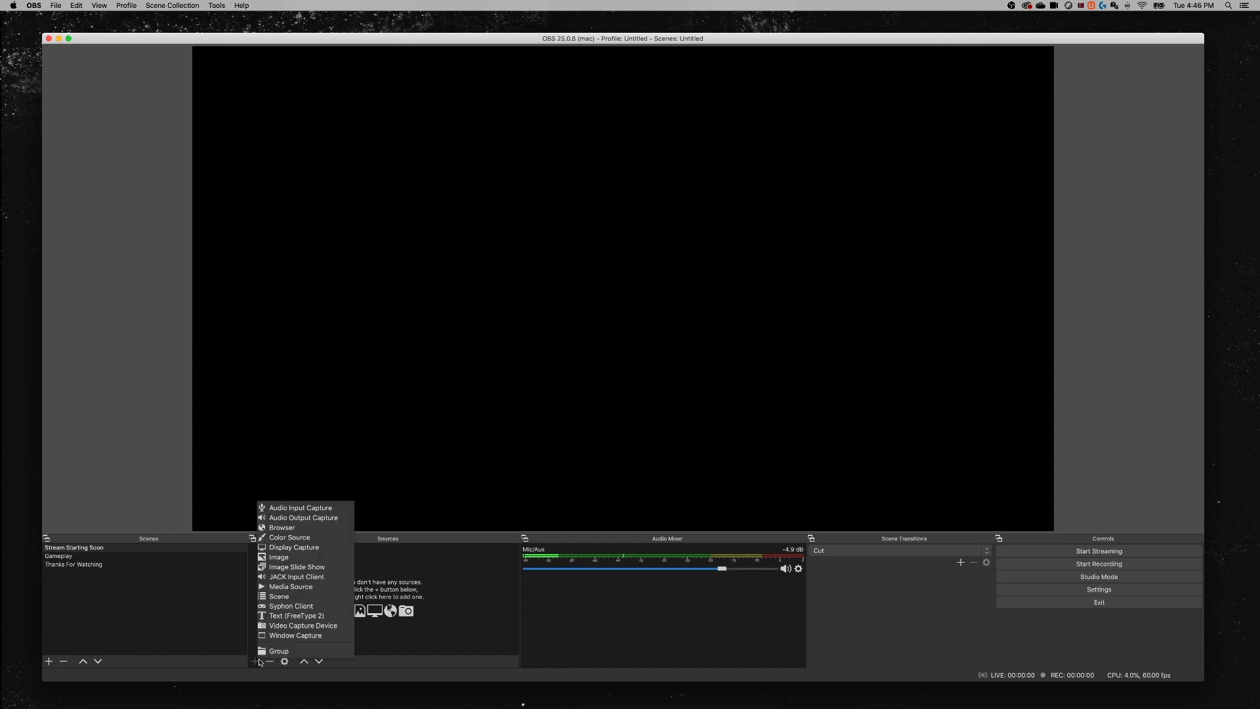
{"action": "left_click", "coordinate": [288, 560]}
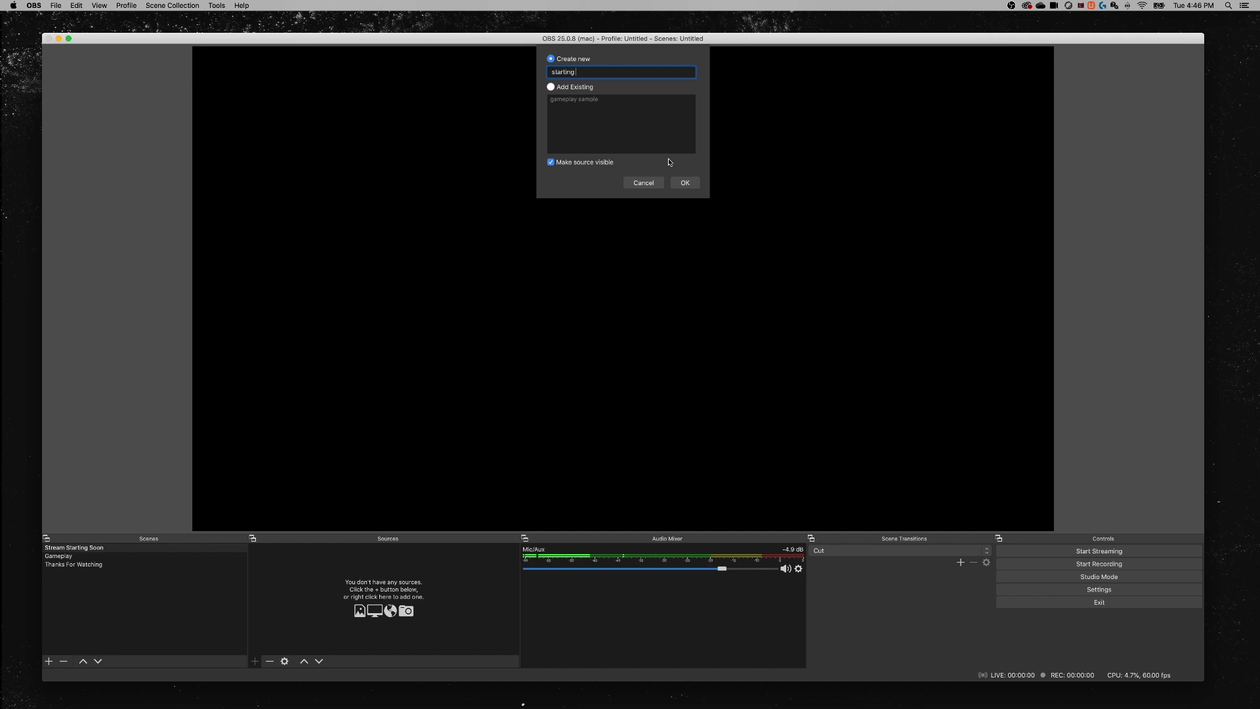
{"action": "left_click", "coordinate": [684, 182]}
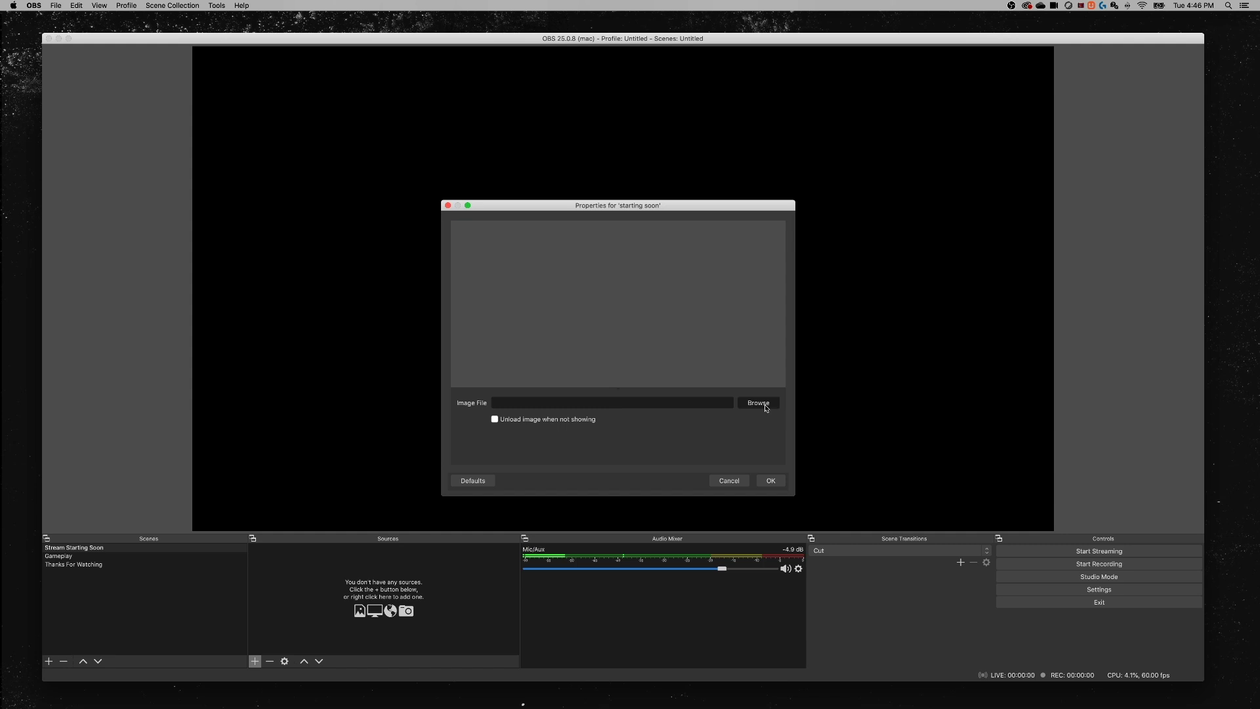
Step: Load "stream starting soon.jpg" into the image source and scale it to fit the whole canvas
{"action": "left_click", "coordinate": [761, 404]}
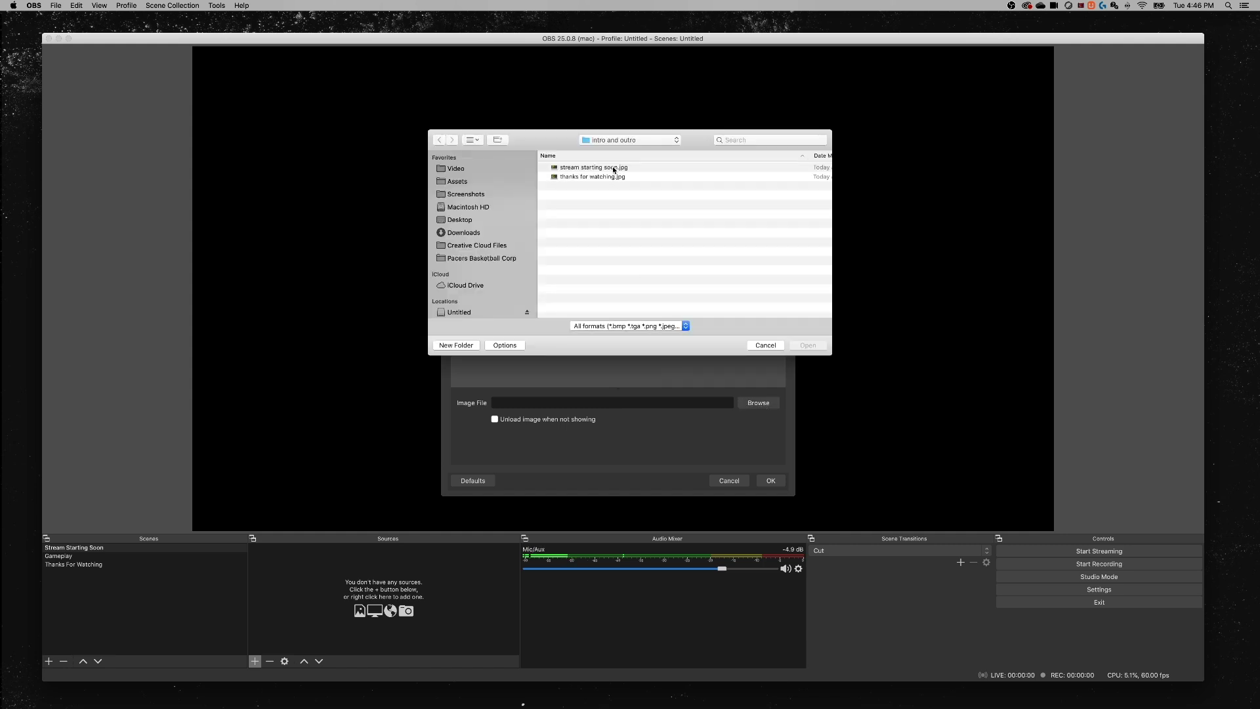
{"action": "left_click", "coordinate": [614, 169]}
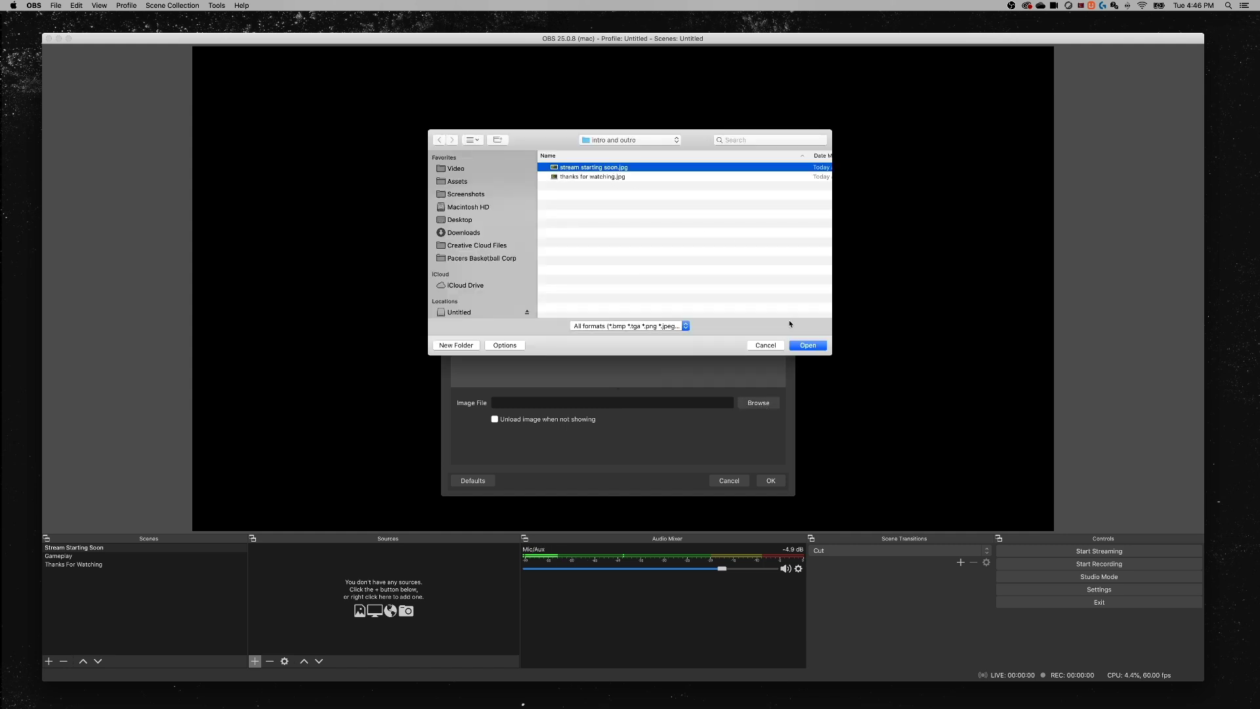
{"action": "left_click", "coordinate": [799, 348]}
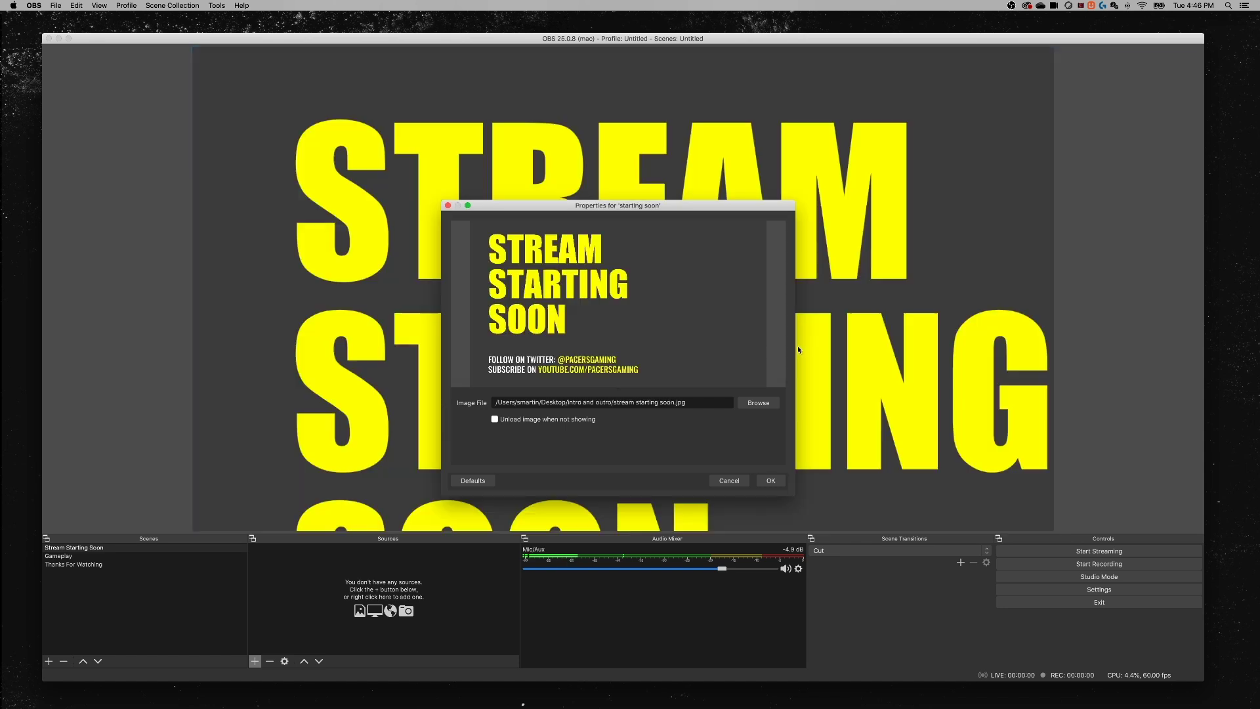
{"action": "left_click", "coordinate": [773, 482]}
{"action": "left_click_drag", "start_coordinate": [951, 476], "coordinate": [1054, 533]}
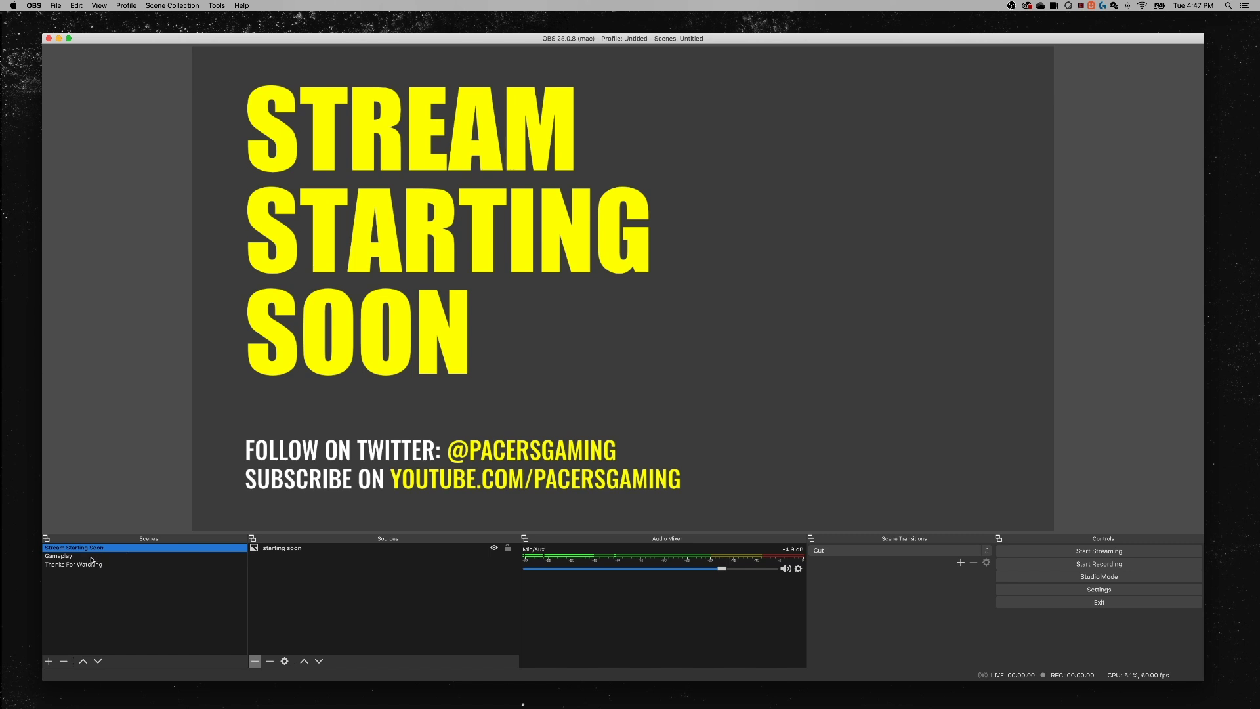
Step: Preview the Gameplay and Thanks For Watching scenes
{"action": "left_click", "coordinate": [91, 558]}
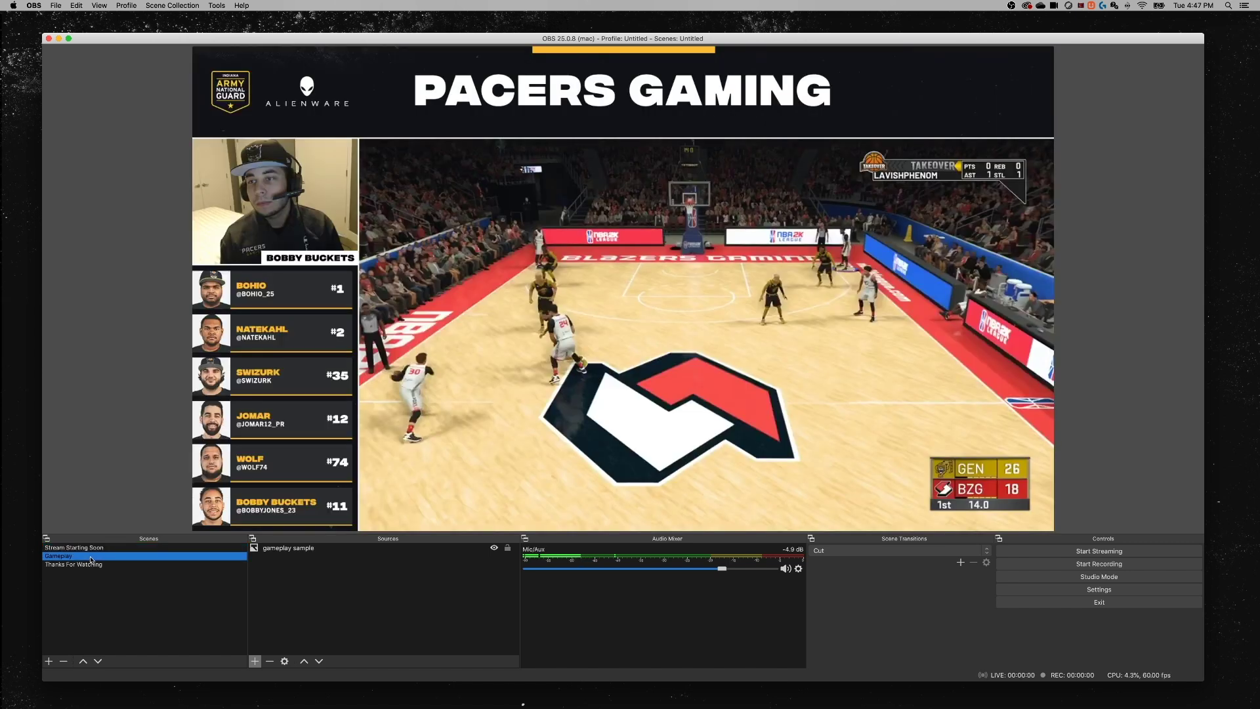
{"action": "left_click", "coordinate": [90, 566]}
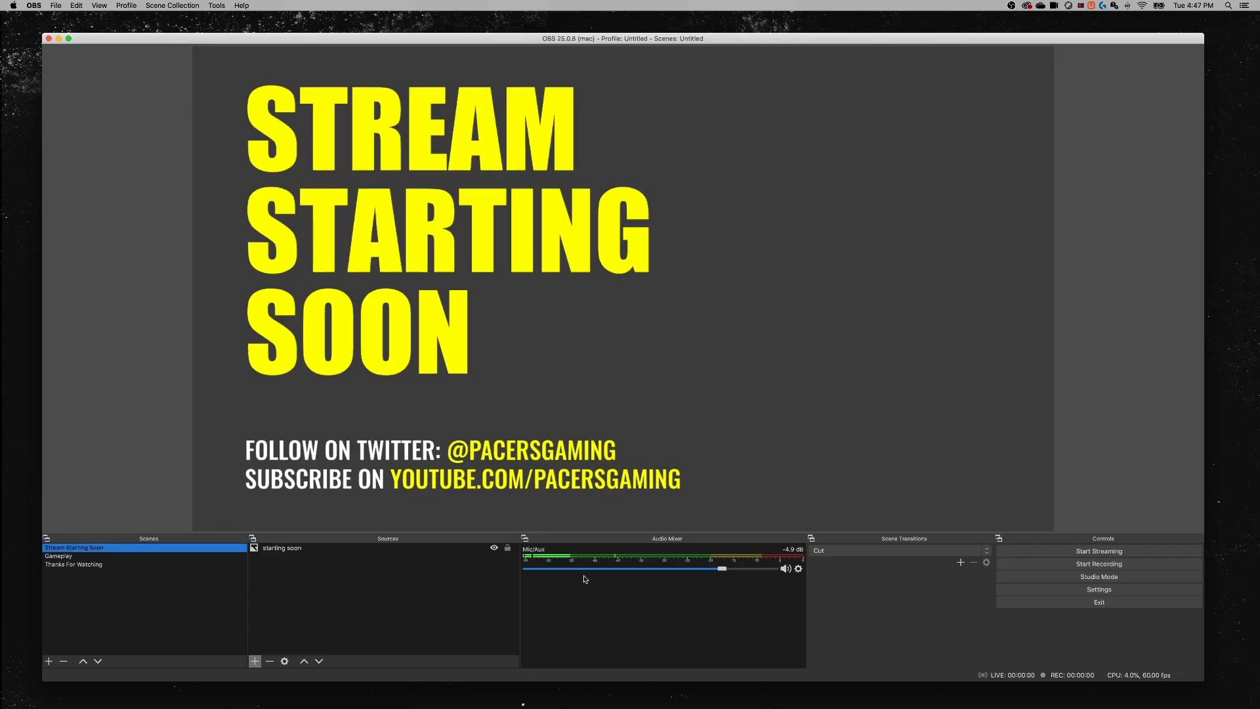
Step: Set the scene transition to Fade and open the choice of additional transitions
{"action": "left_click", "coordinate": [869, 553]}
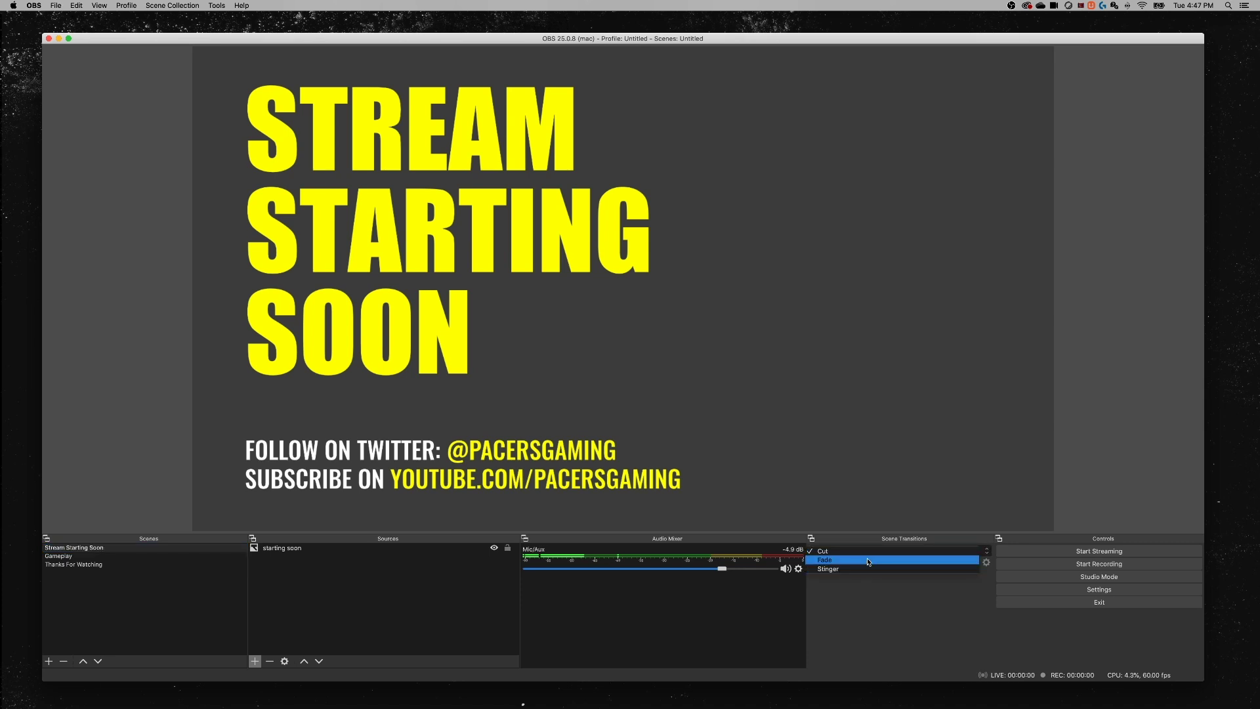
{"action": "left_click", "coordinate": [869, 561]}
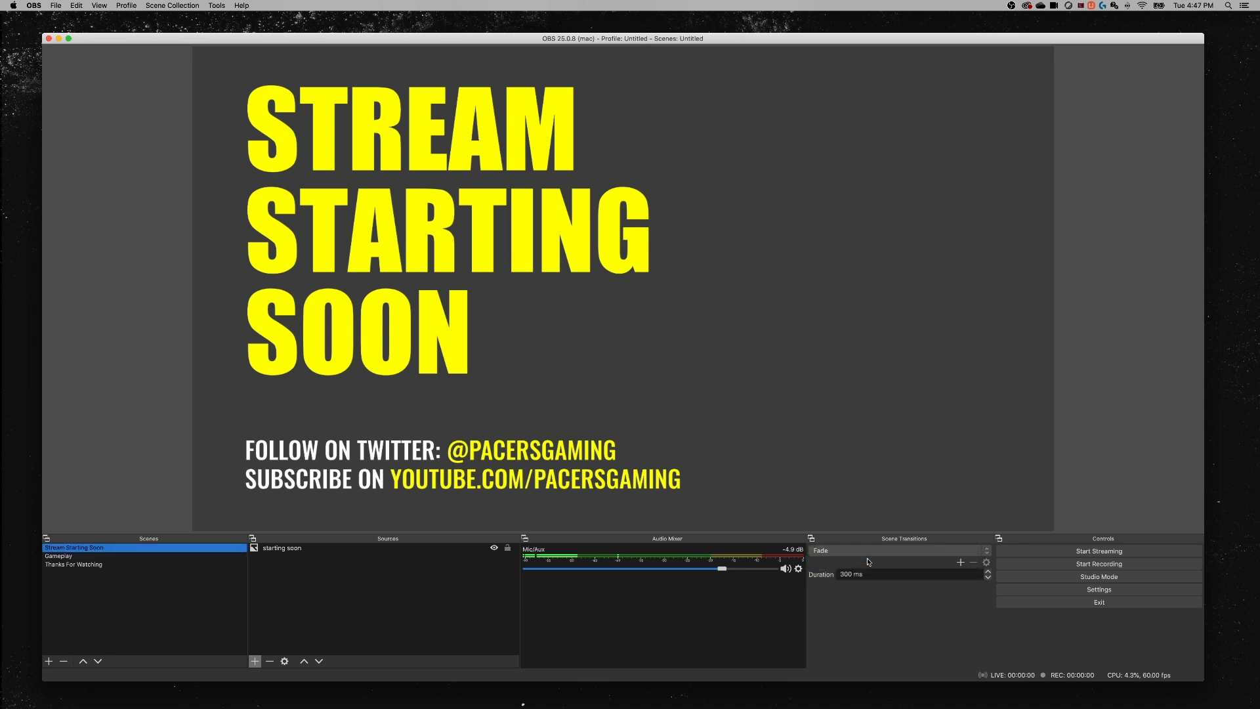
{"action": "left_click", "coordinate": [961, 563]}
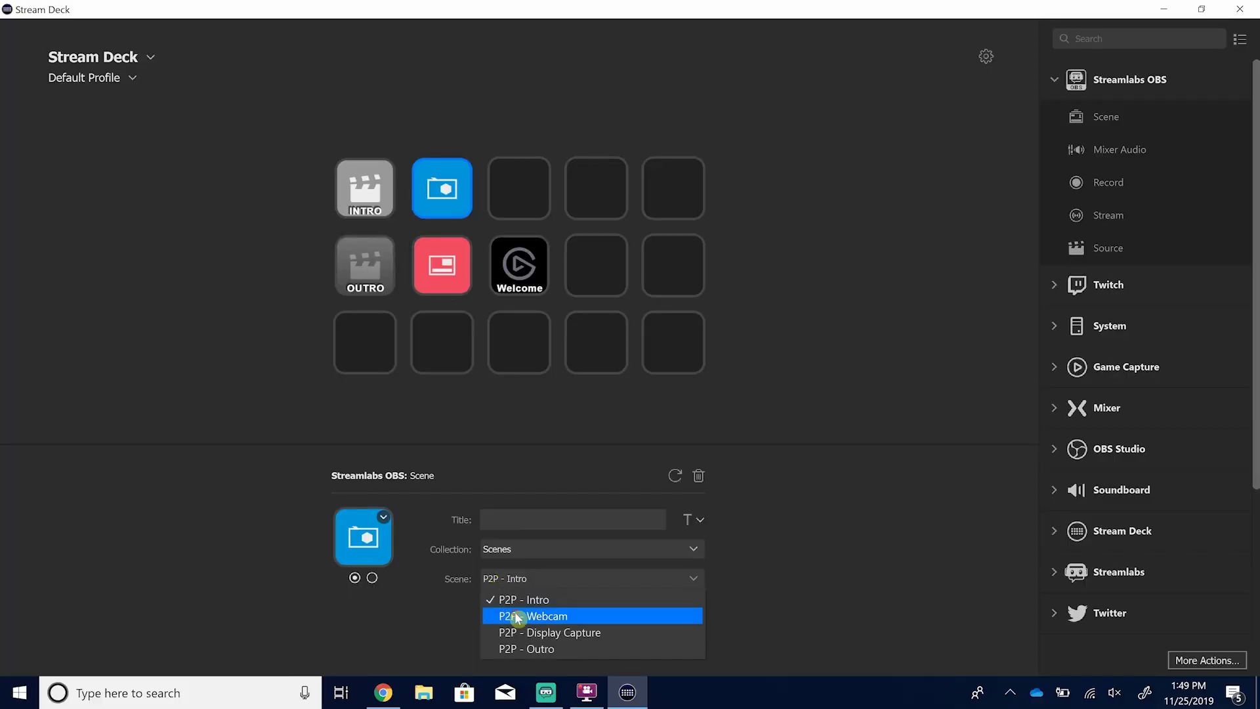
Step: In Stream Deck, assign the "P2P - Webcam" scene to the blue Streamlabs OBS scene key, then open the scene choices
{"action": "left_click", "coordinate": [514, 611]}
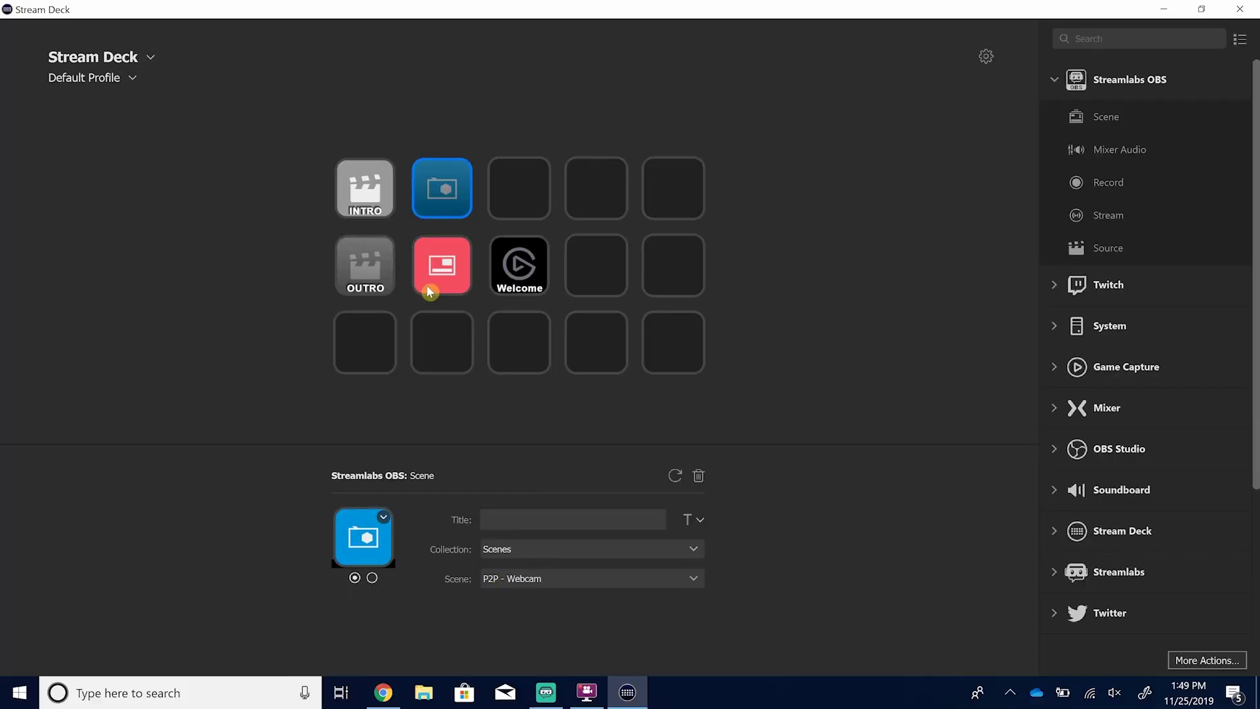
{"action": "left_click", "coordinate": [503, 579]}
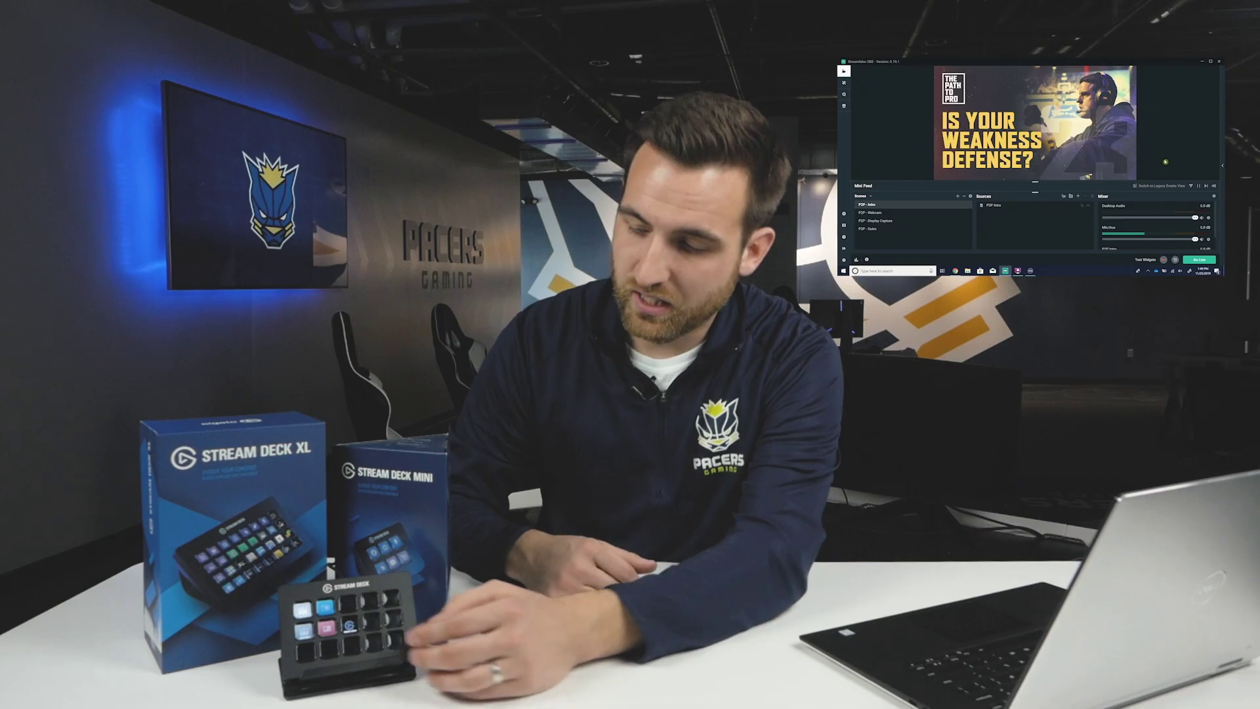